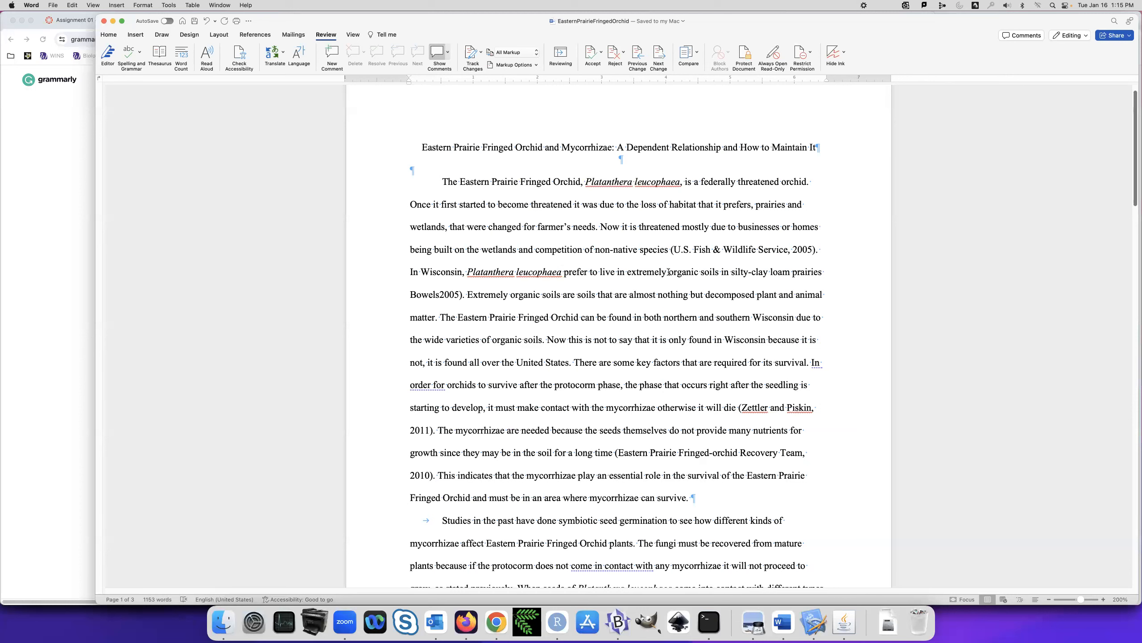
Add the species words "Platanthera" and "leucophaea" in the first sentence to the spelling dictionary.
double_click(613, 182)
right_click(611, 184)
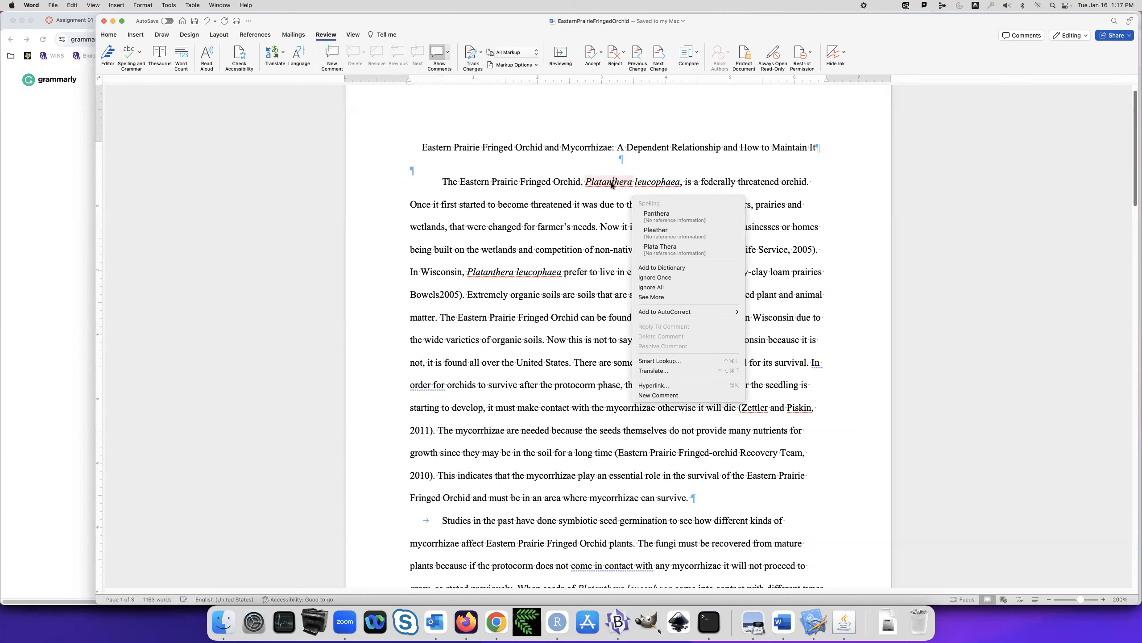
left_click(681, 268)
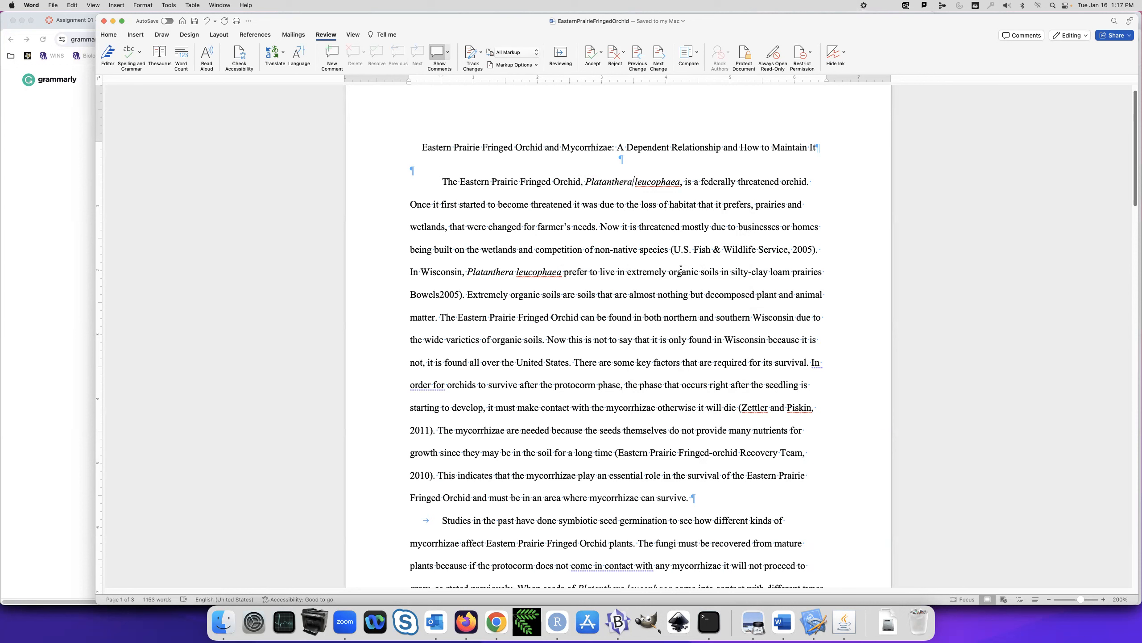
right_click(669, 181)
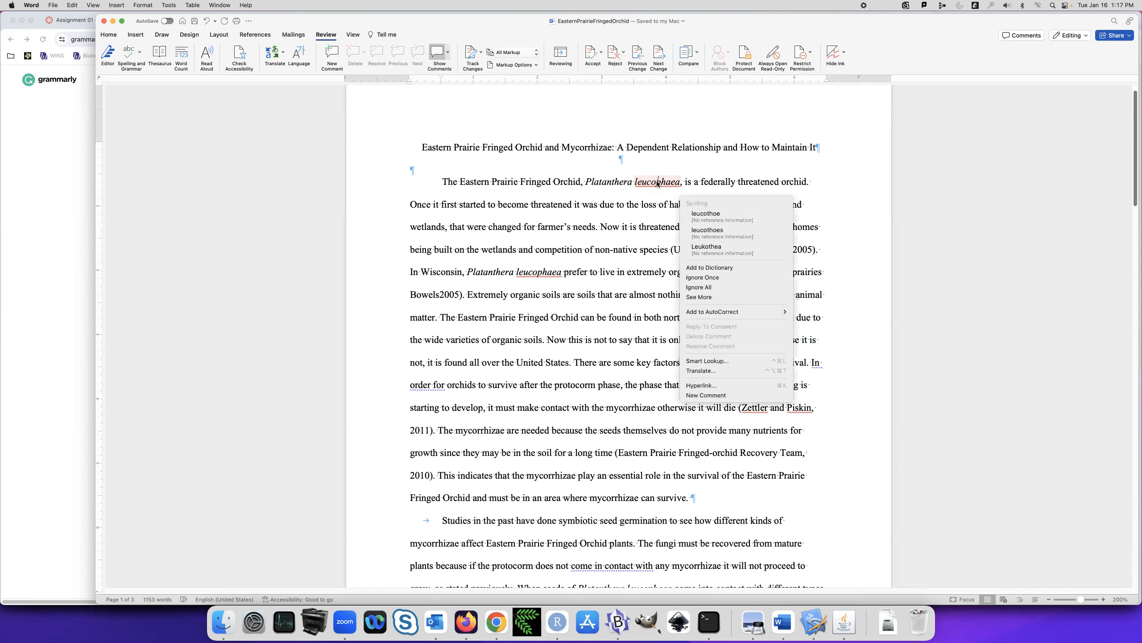
left_click(716, 268)
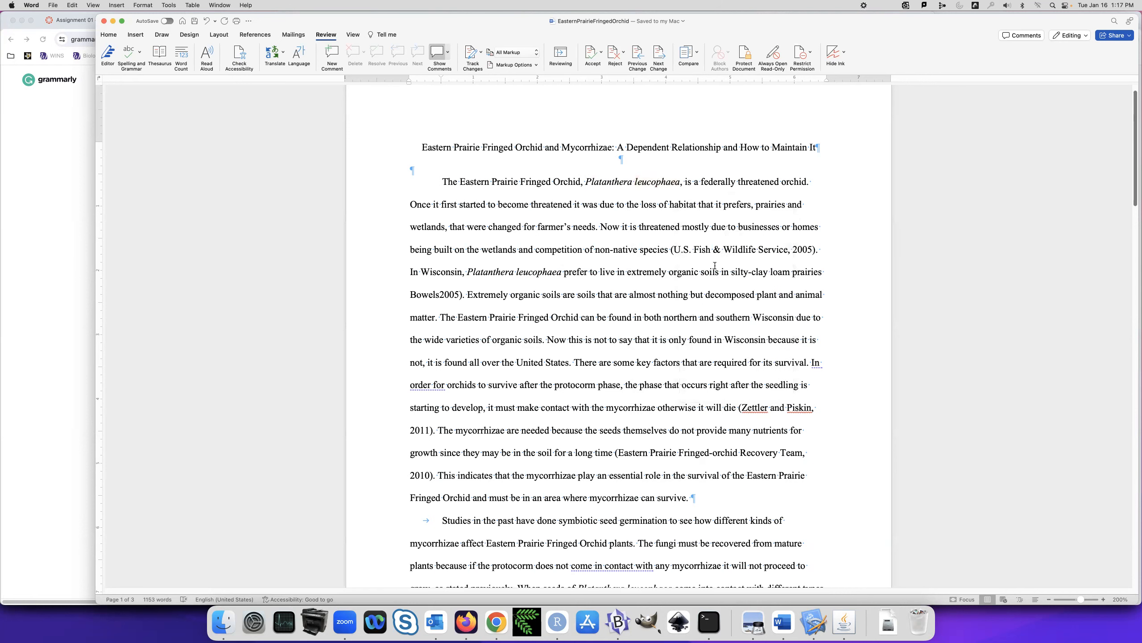
Examine the conciseness suggestions for "In order for" and the "come in contact with" phrases without applying any.
scroll(716, 266, "down", 5)
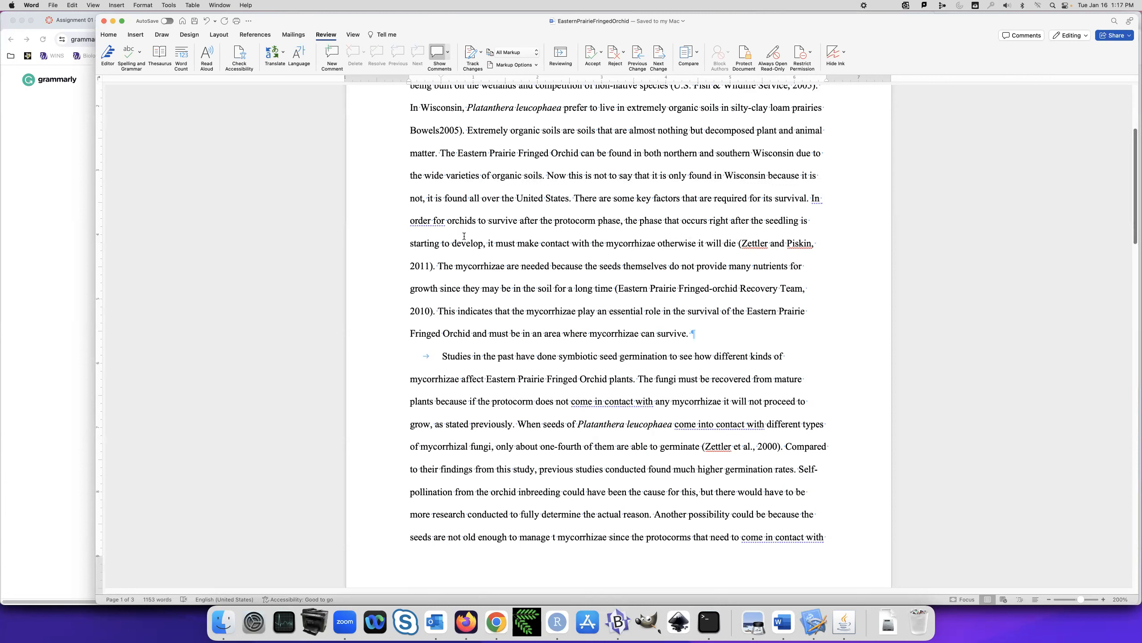
right_click(427, 222)
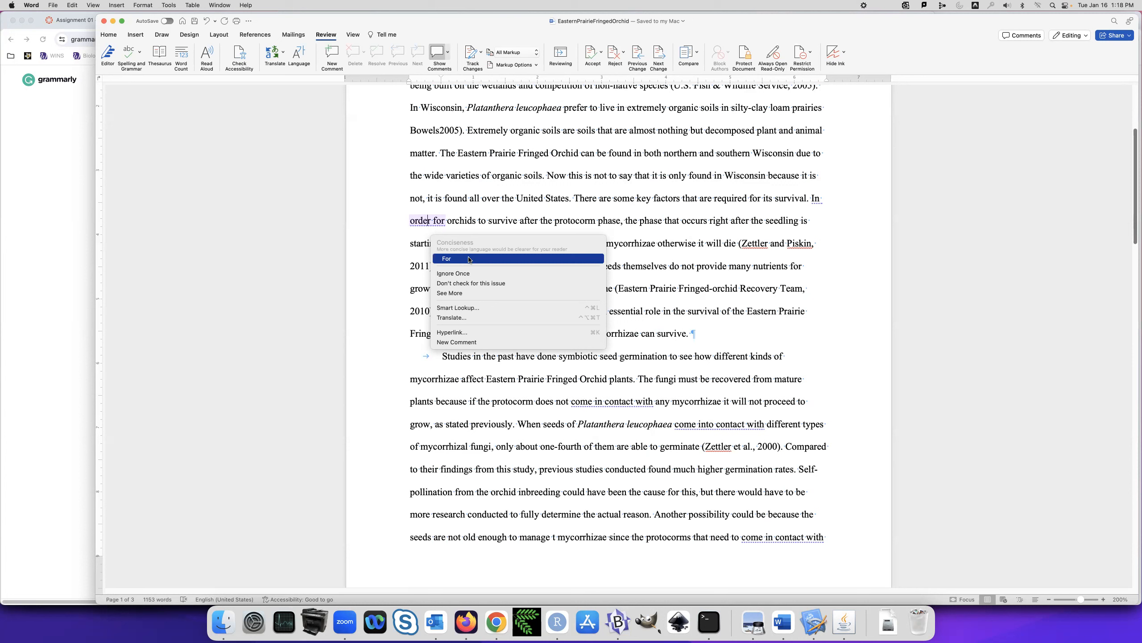
left_click(682, 250)
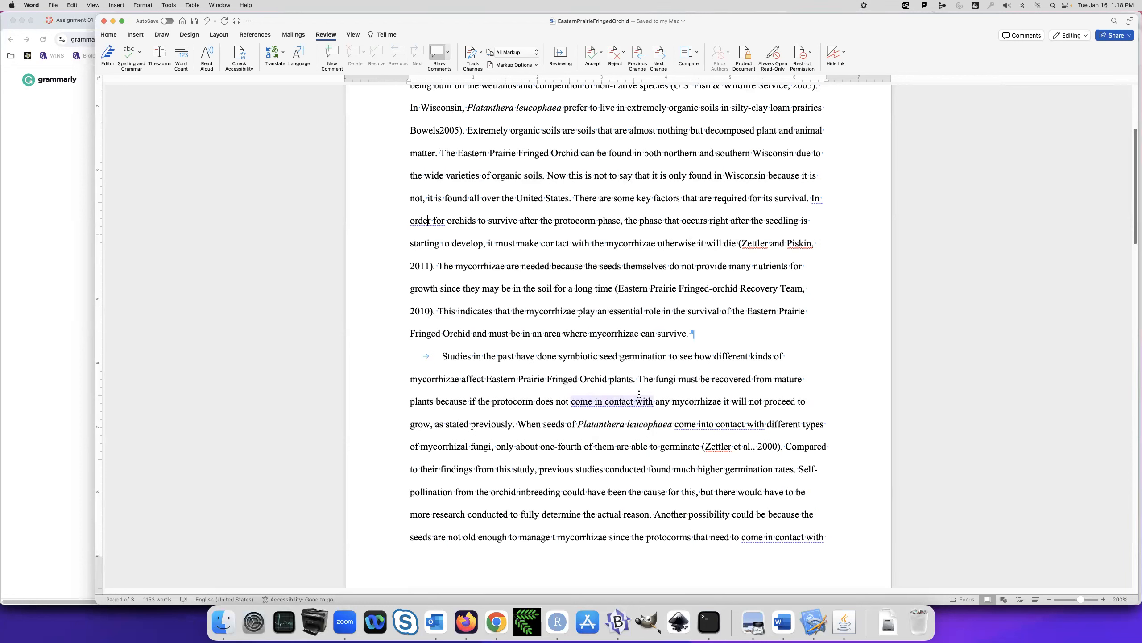
right_click(605, 402)
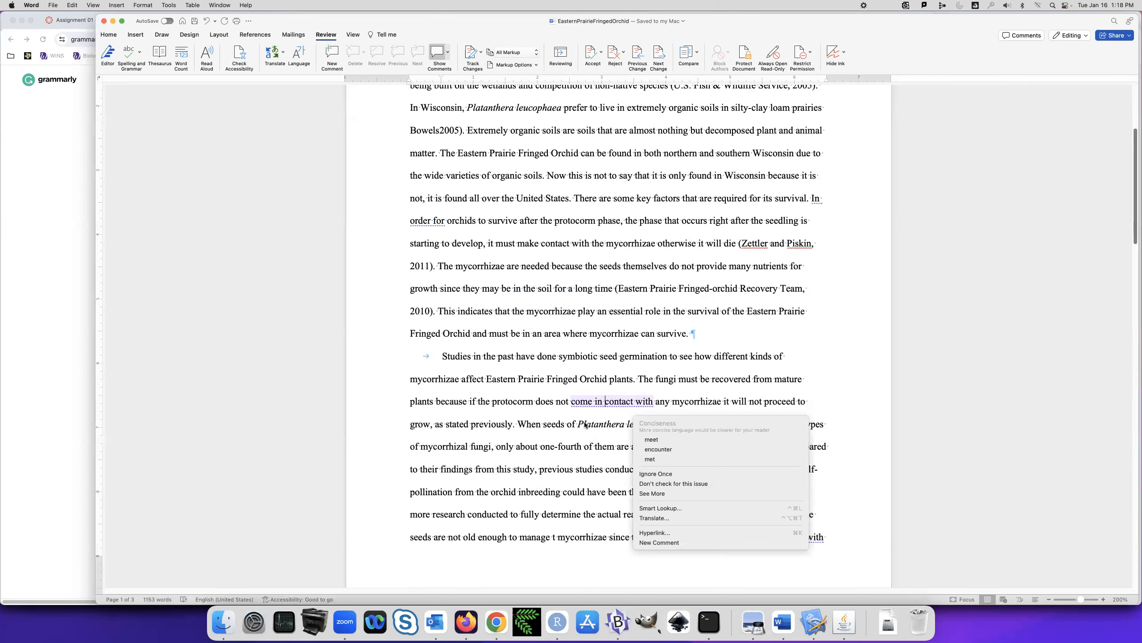
key("Escape")
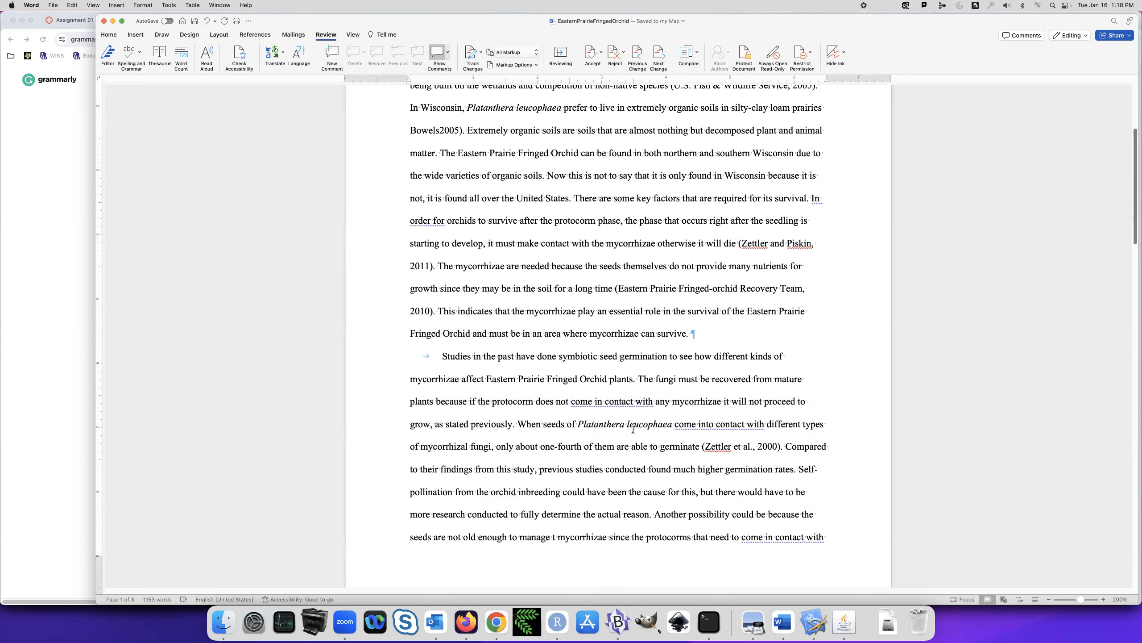
left_click(773, 536)
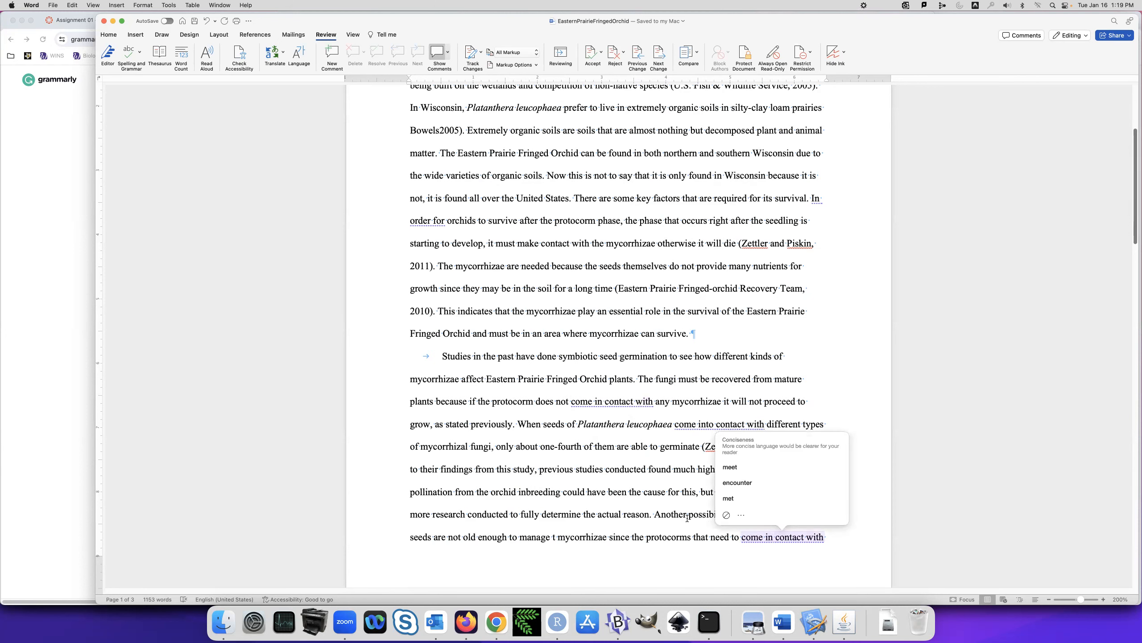
Examine the grammar suggestion for "makes" after "mycorrhizae" on page 2, and skim the flagged text through the Literature Cited section.
scroll(688, 518, "down", 5)
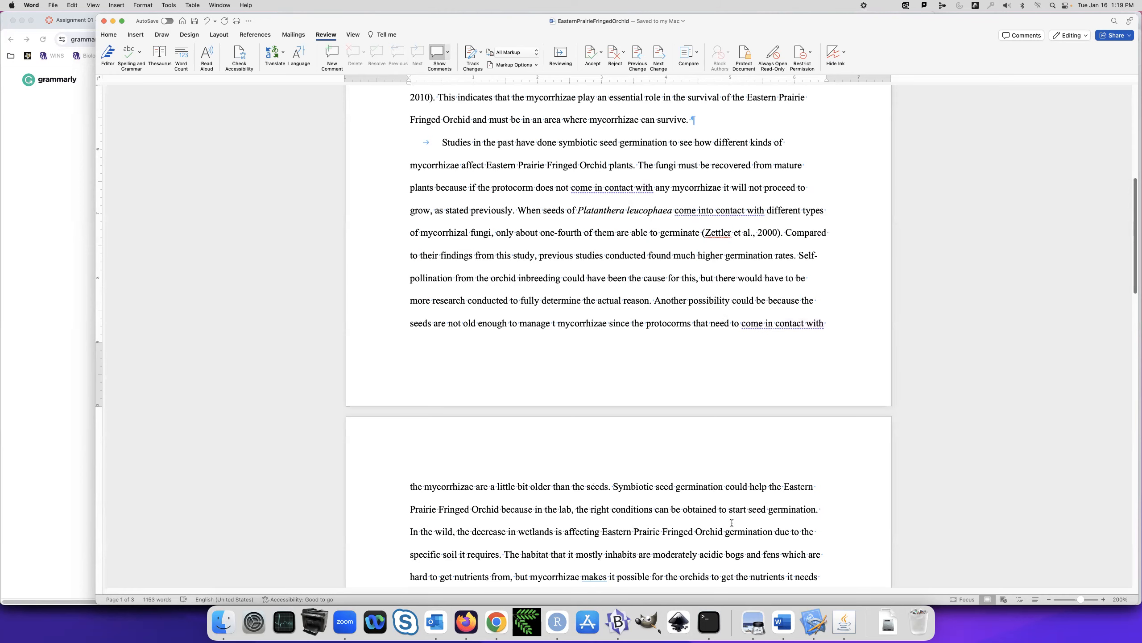
scroll(732, 522, "down", 3)
scroll(731, 522, "down", 4)
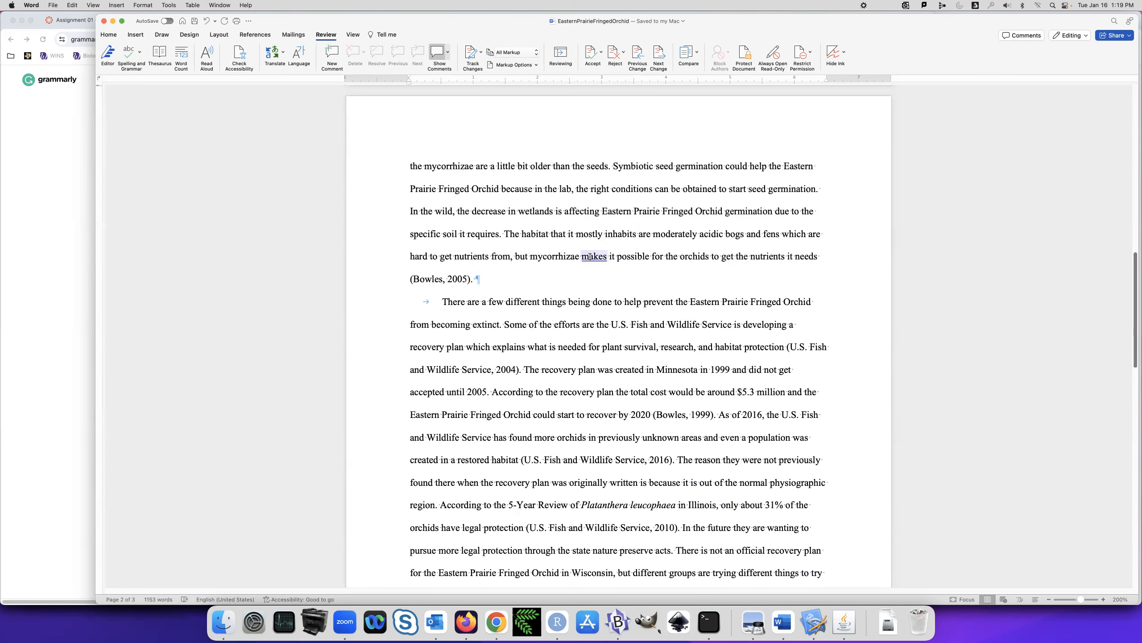
double_click(553, 257)
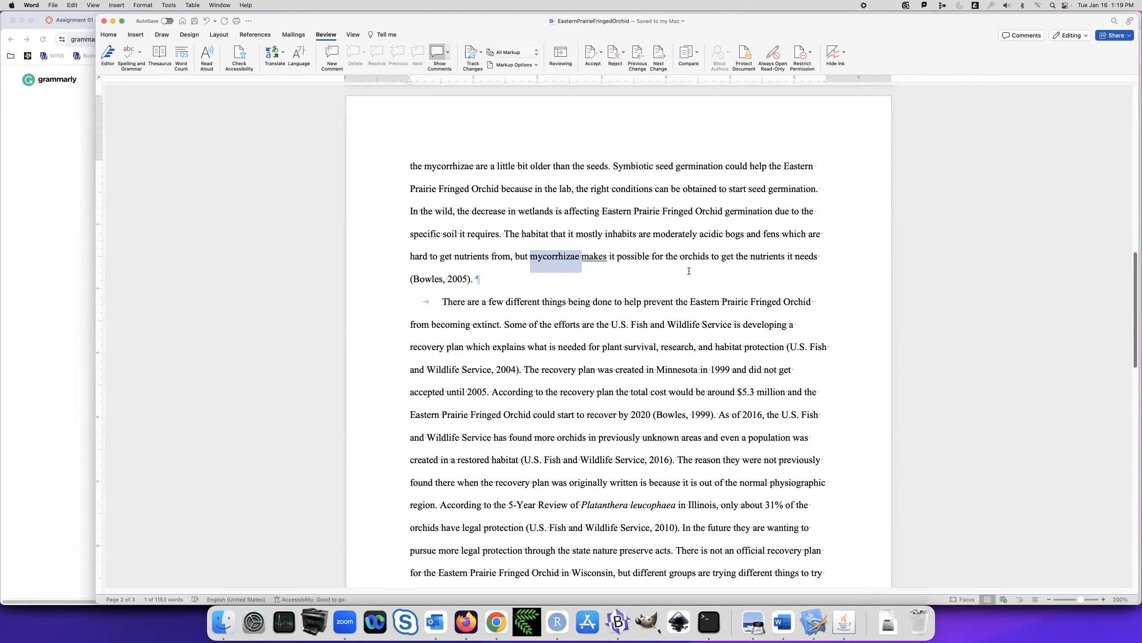
left_click(593, 258)
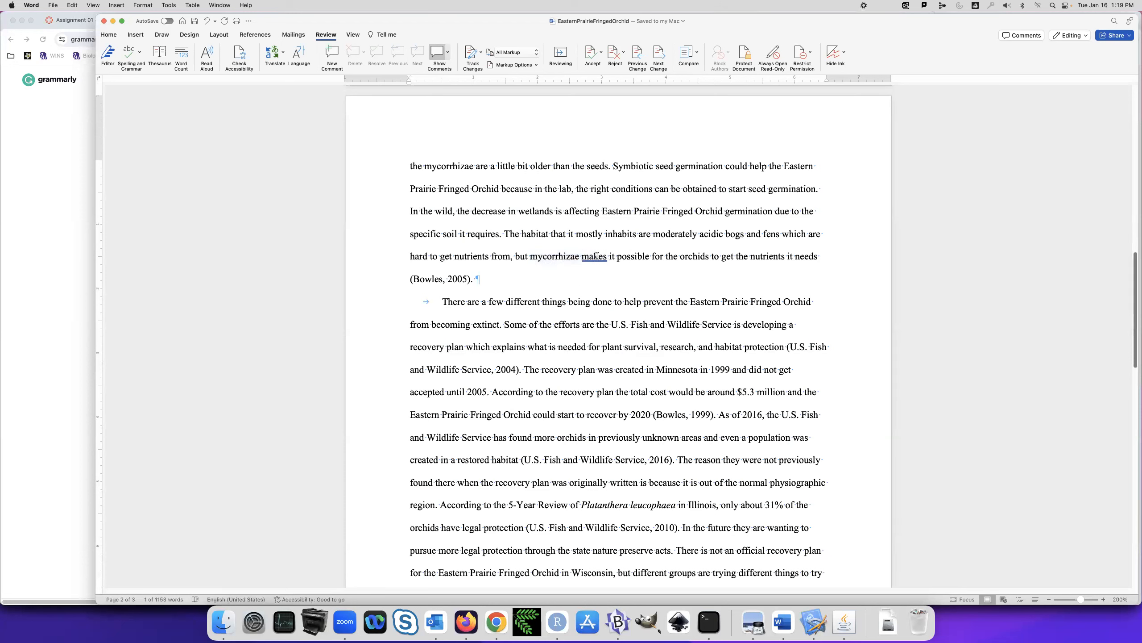
right_click(594, 257)
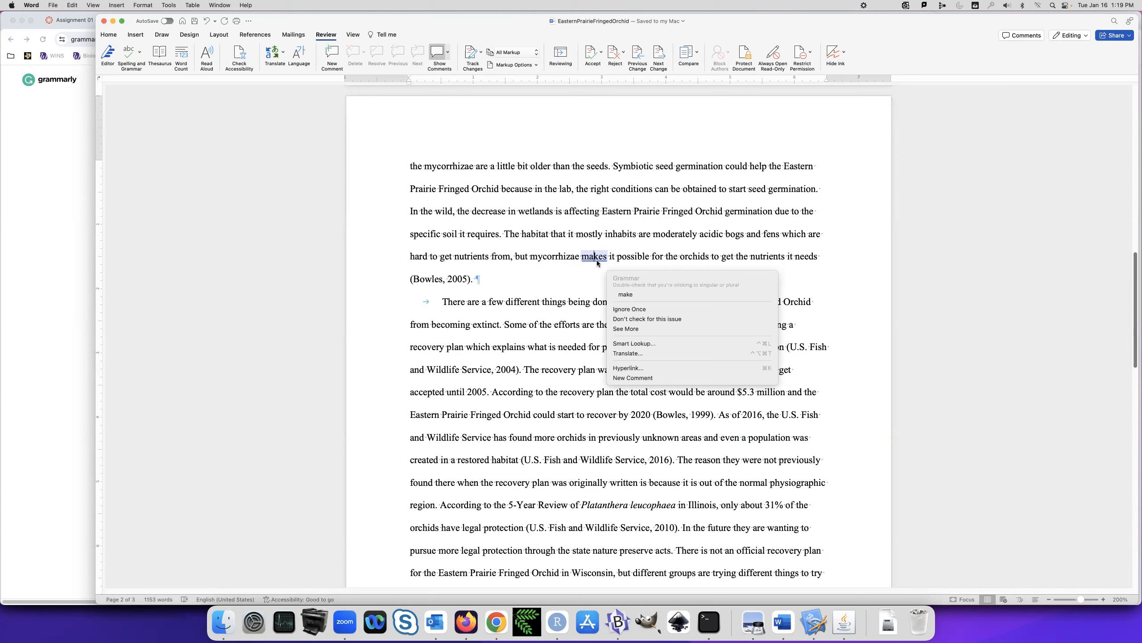
left_click(635, 260)
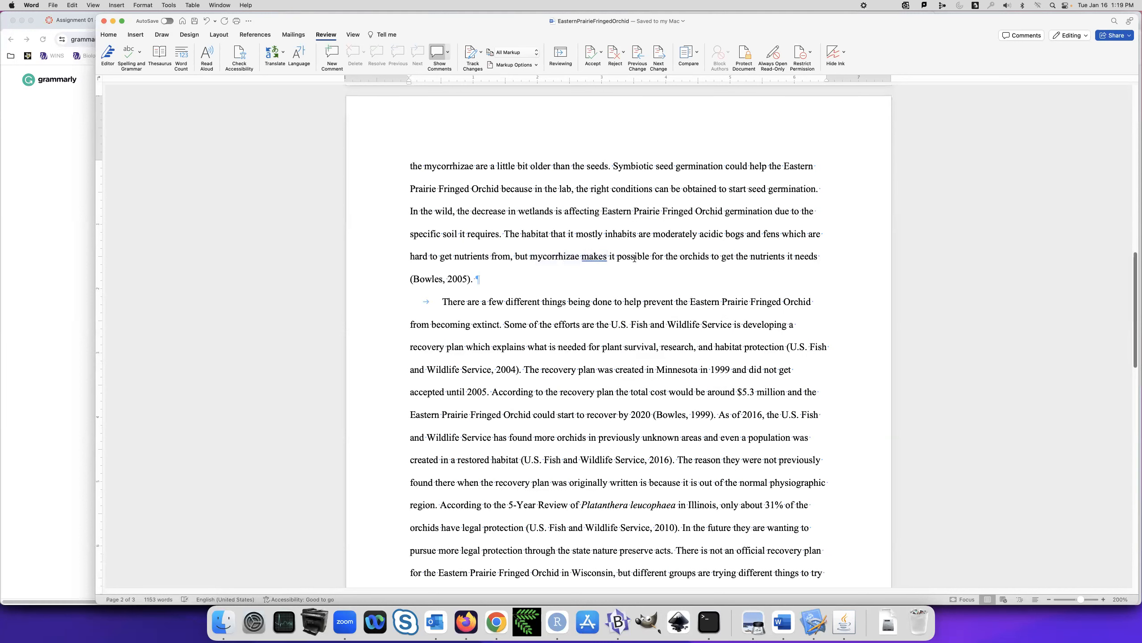
left_click(634, 257)
scroll(642, 269, "down", 15)
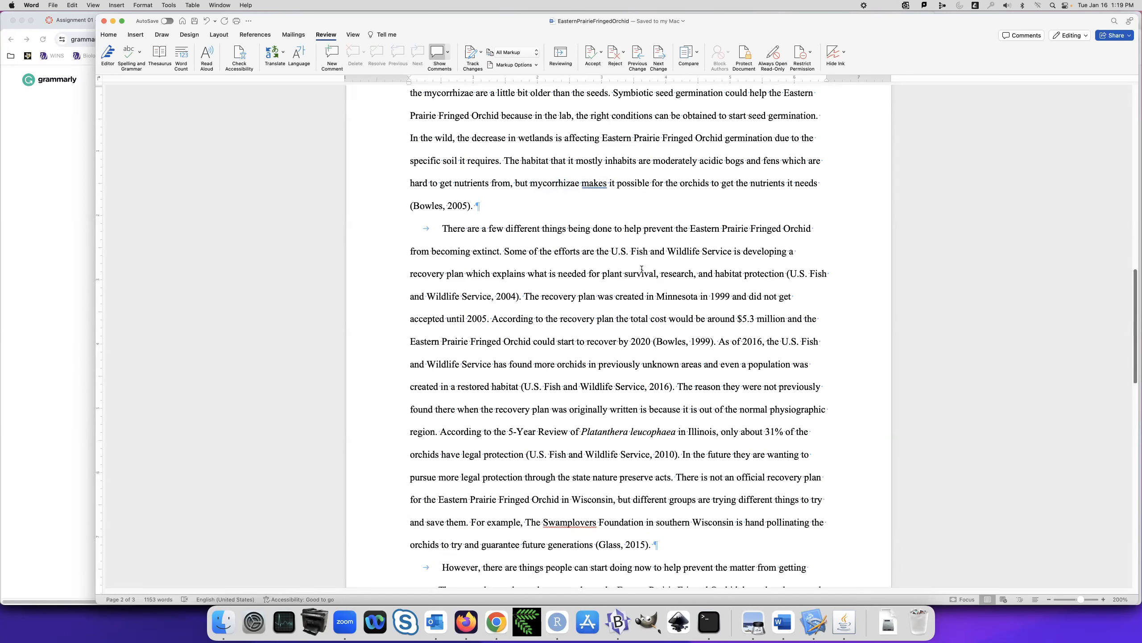
scroll(641, 269, "down", 3)
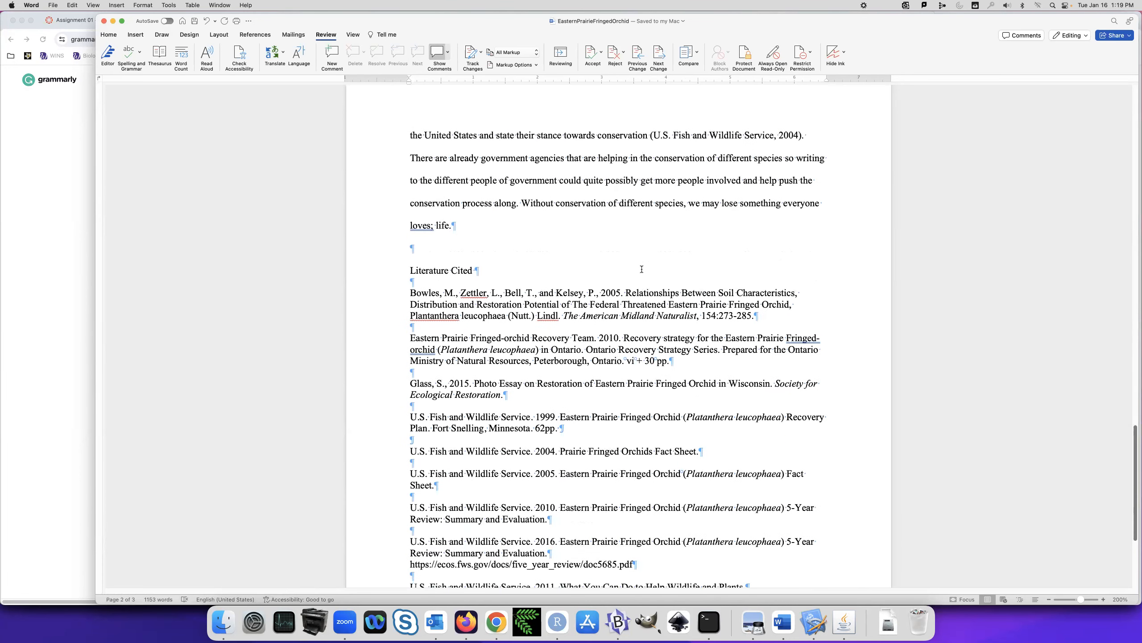
scroll(646, 266, "up", 20)
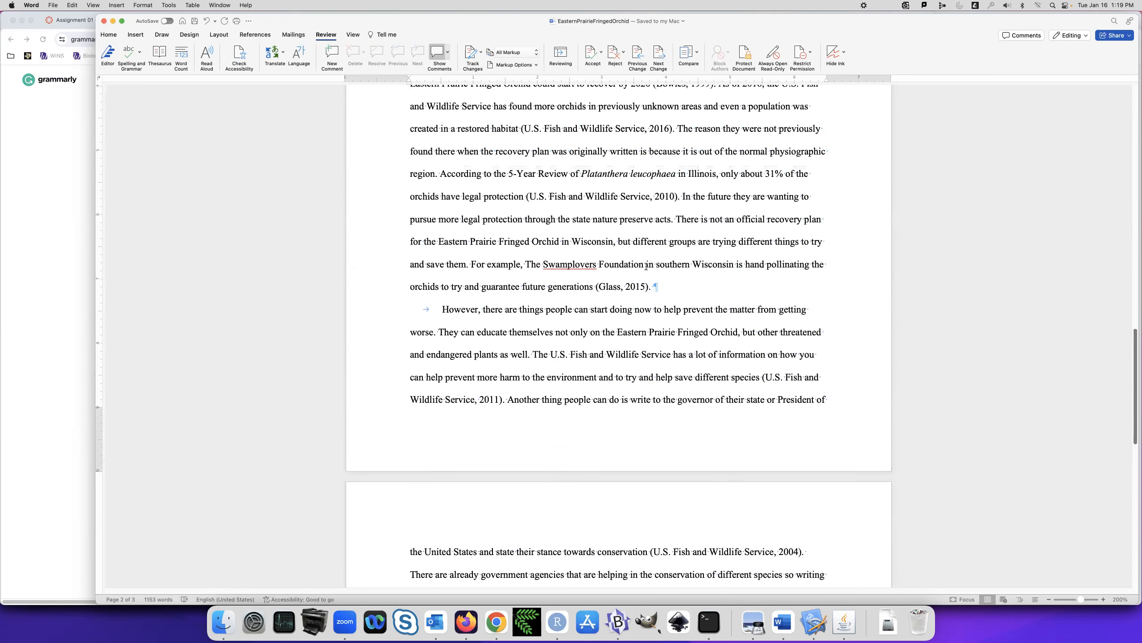
scroll(646, 266, "up", 8)
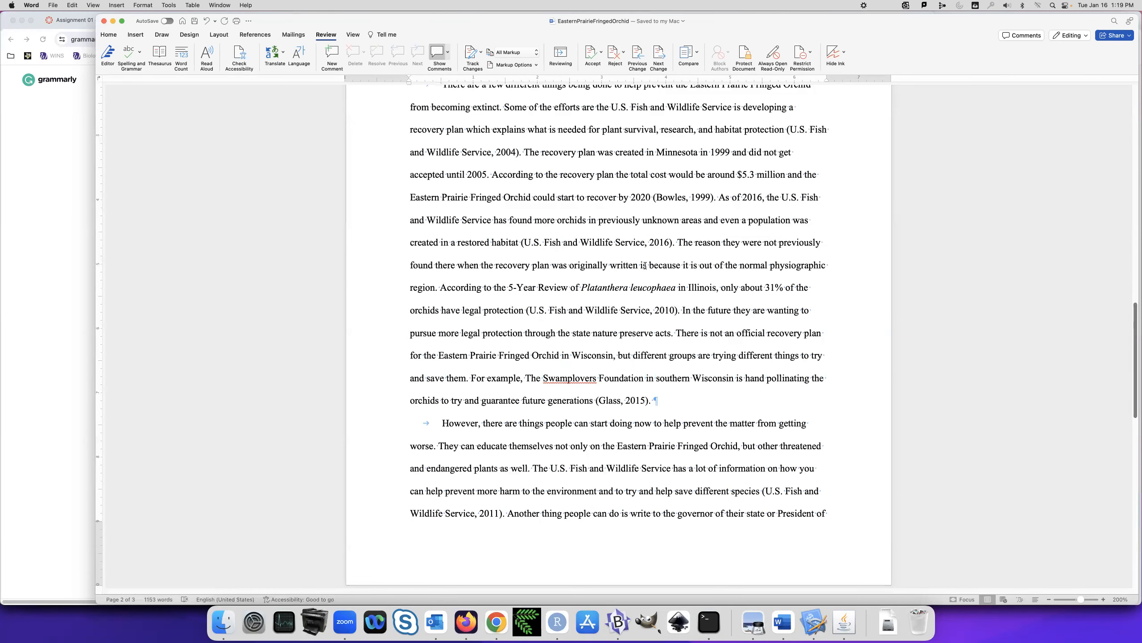
Switch to the Grammarly website in Chrome and log in with the saved account, skipping the browser update.
left_click(71, 203)
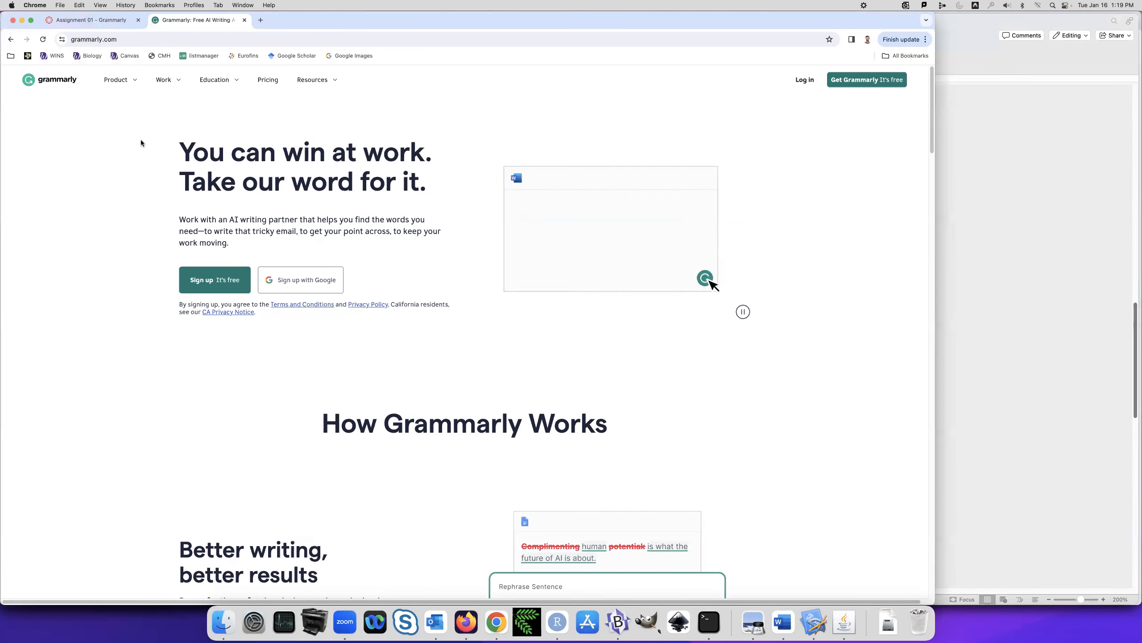
left_click(804, 84)
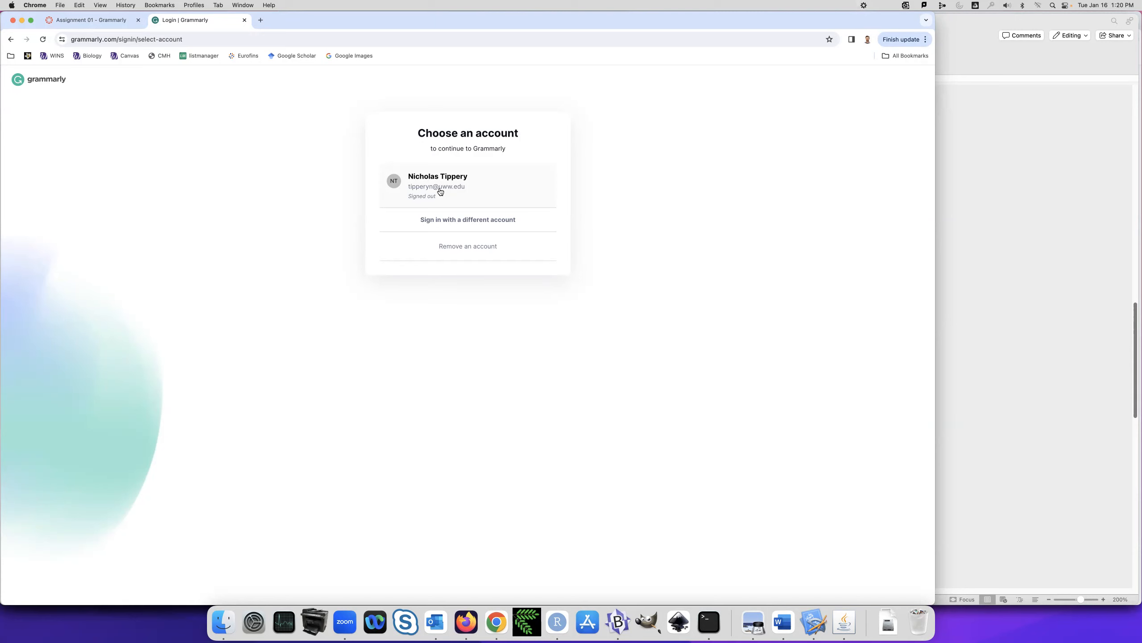
right_click(441, 192)
left_click(436, 188)
left_click(418, 185)
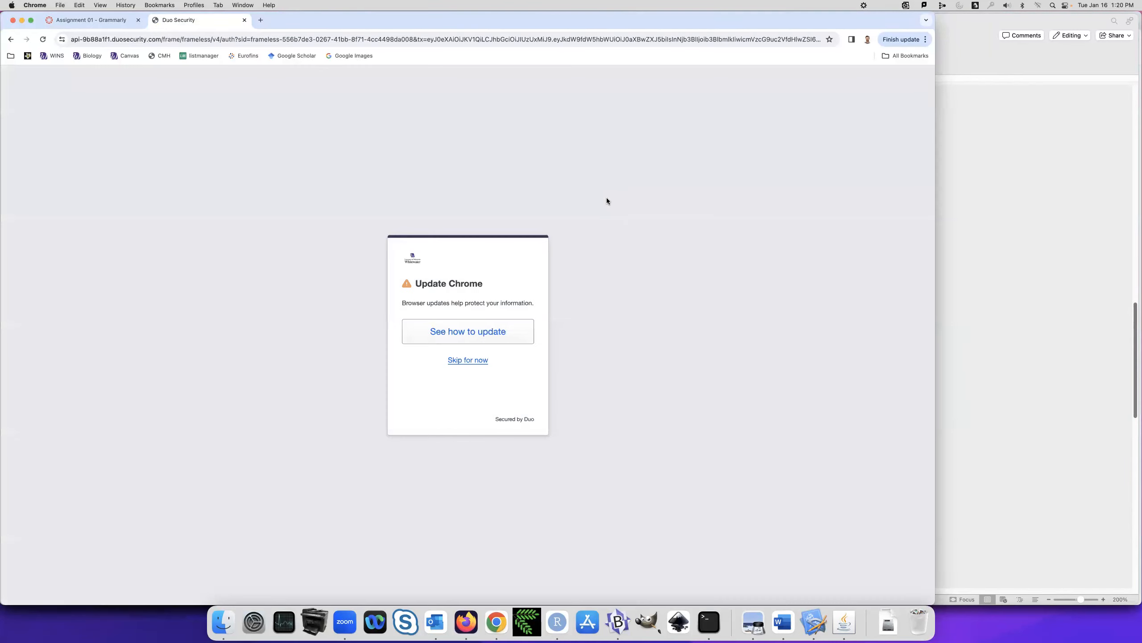
left_click(463, 360)
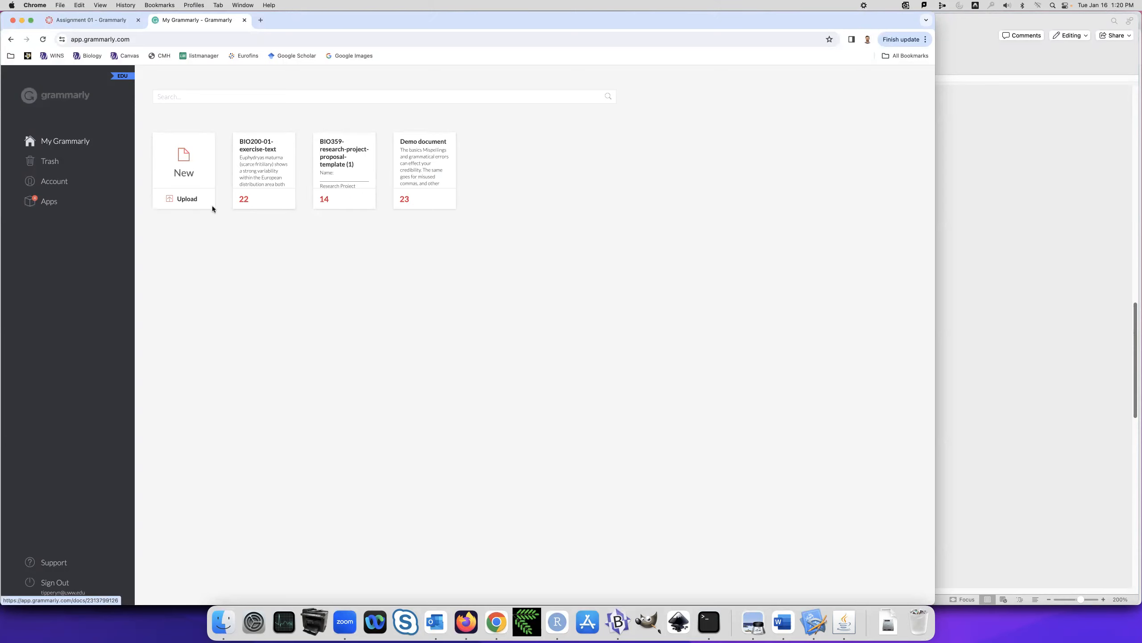
Upload EasternPrairieFringedOrchid.docx from the _writing-examples folder to Grammarly.
left_click(187, 199)
left_click(491, 224)
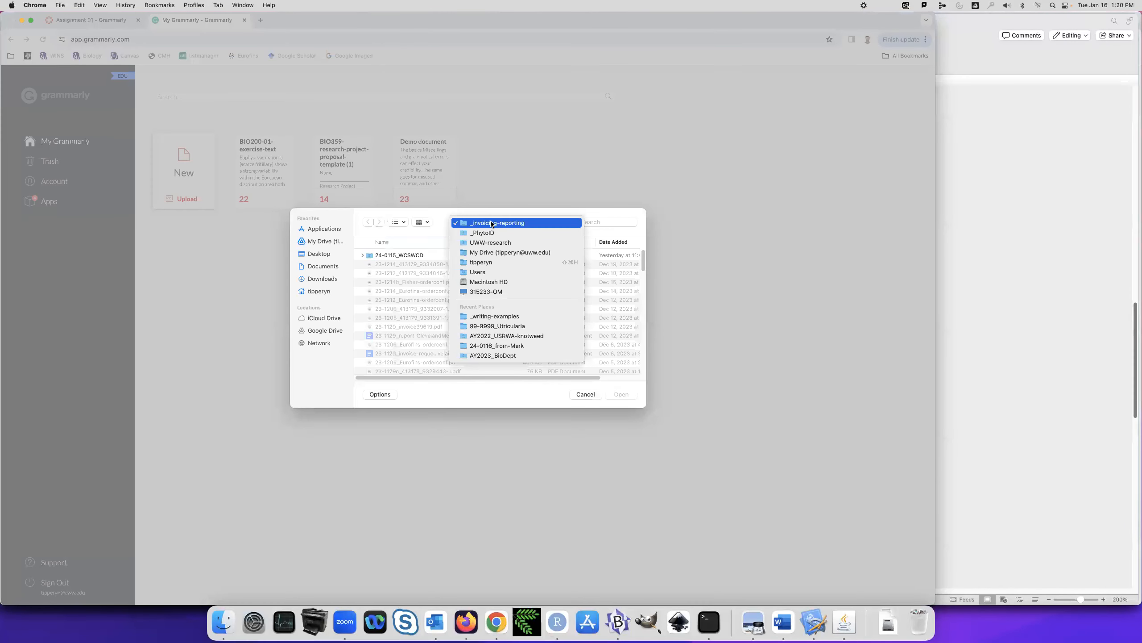
left_click(518, 315)
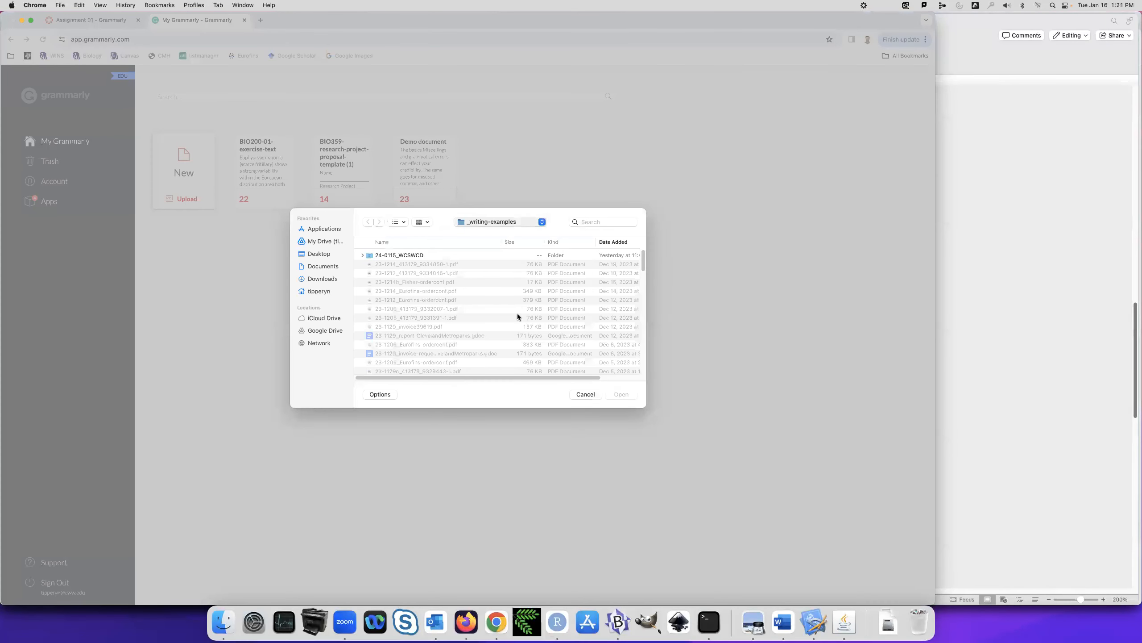
left_click(434, 256)
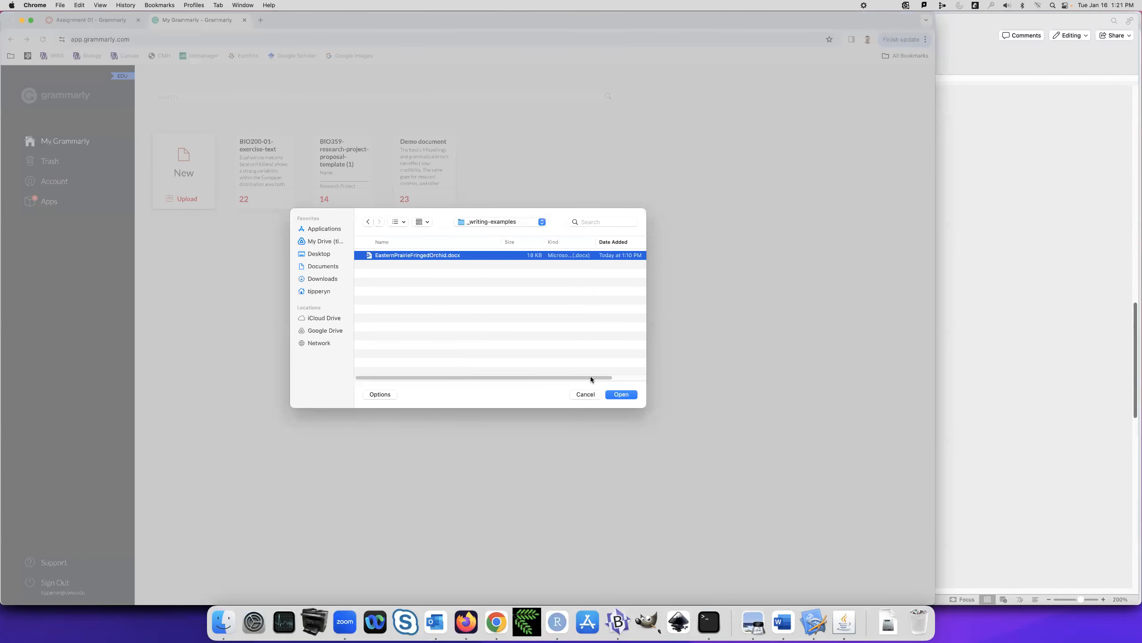
left_click(626, 395)
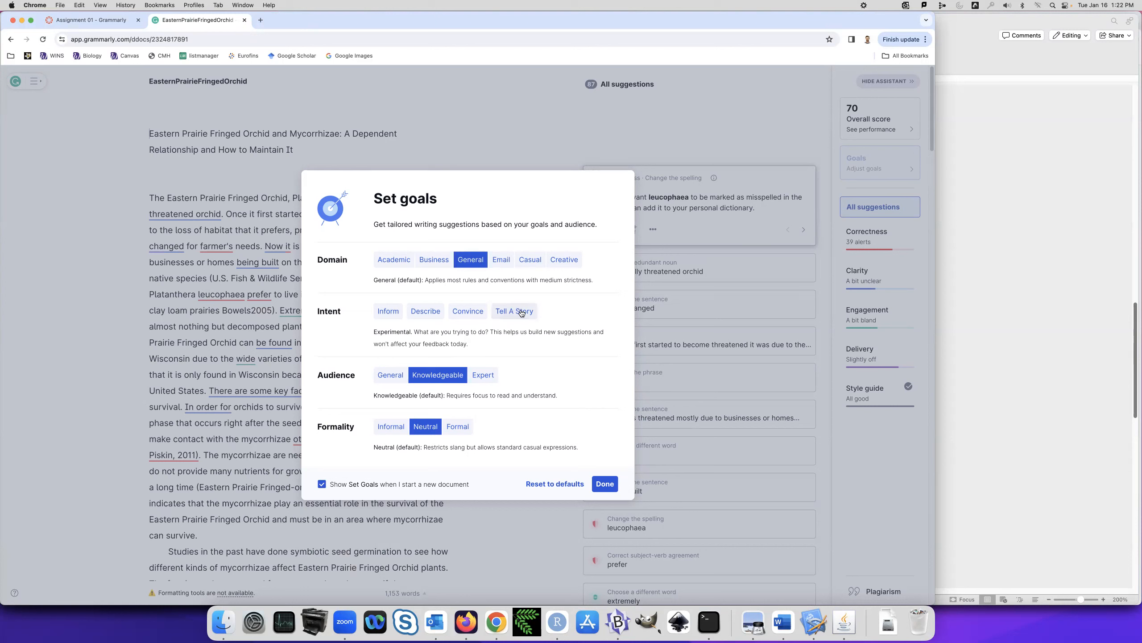
Set the document's intent goal to Inform and accept the writing goals.
left_click(395, 316)
left_click(607, 483)
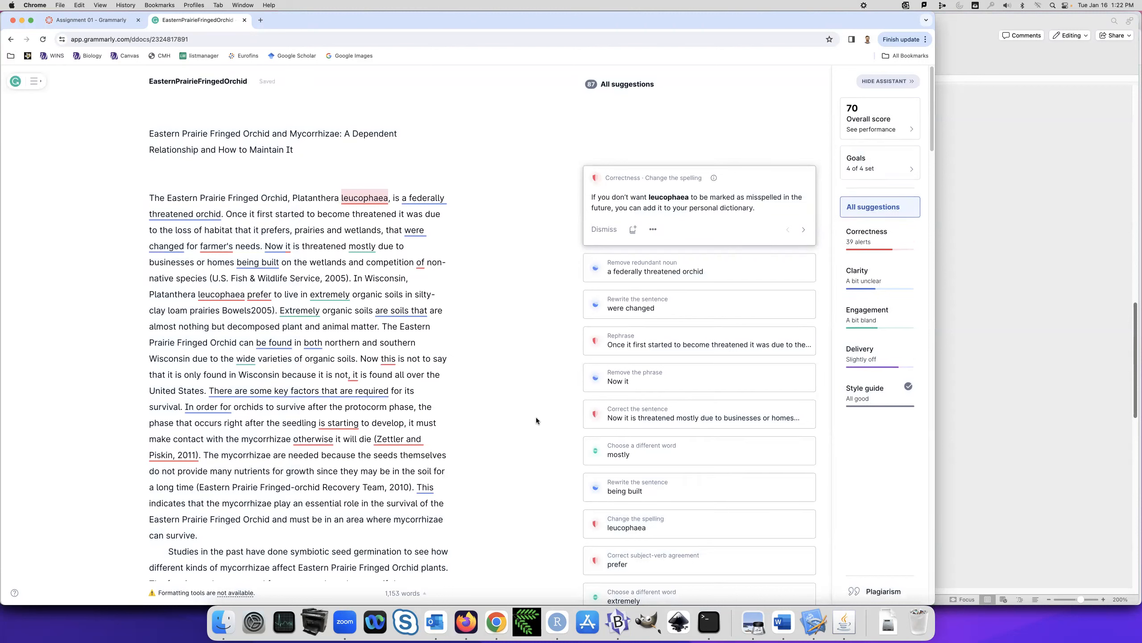
Add "leucophaea" to the personal dictionary and open the redundant-noun suggestion for "a federally threatened orchid".
scroll(520, 420, "down", 5)
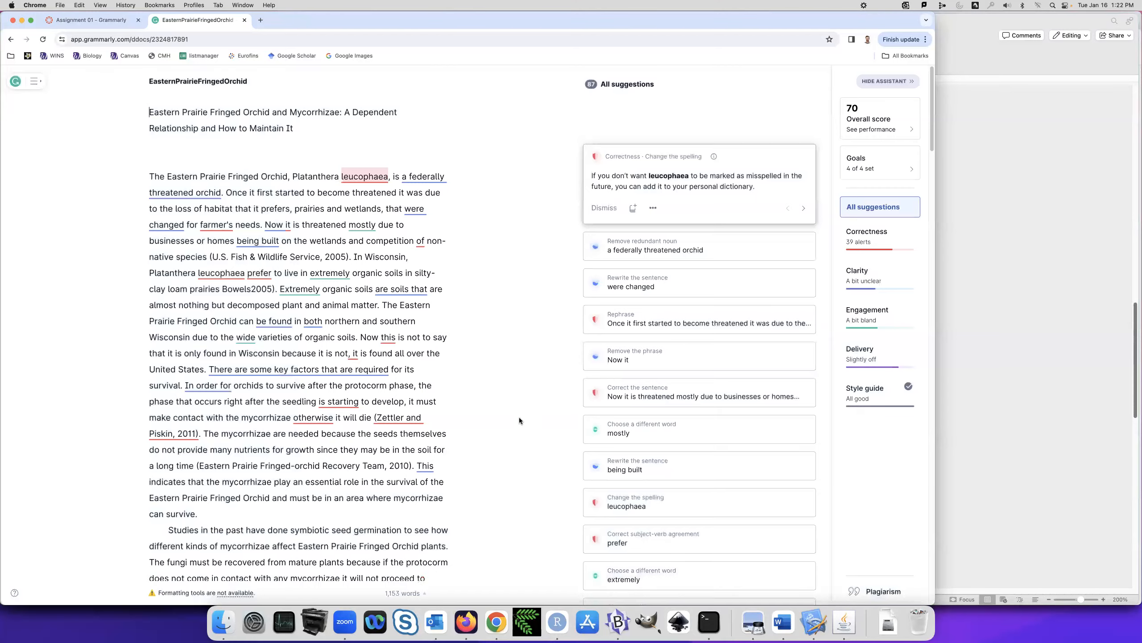
scroll(519, 417, "down", 12)
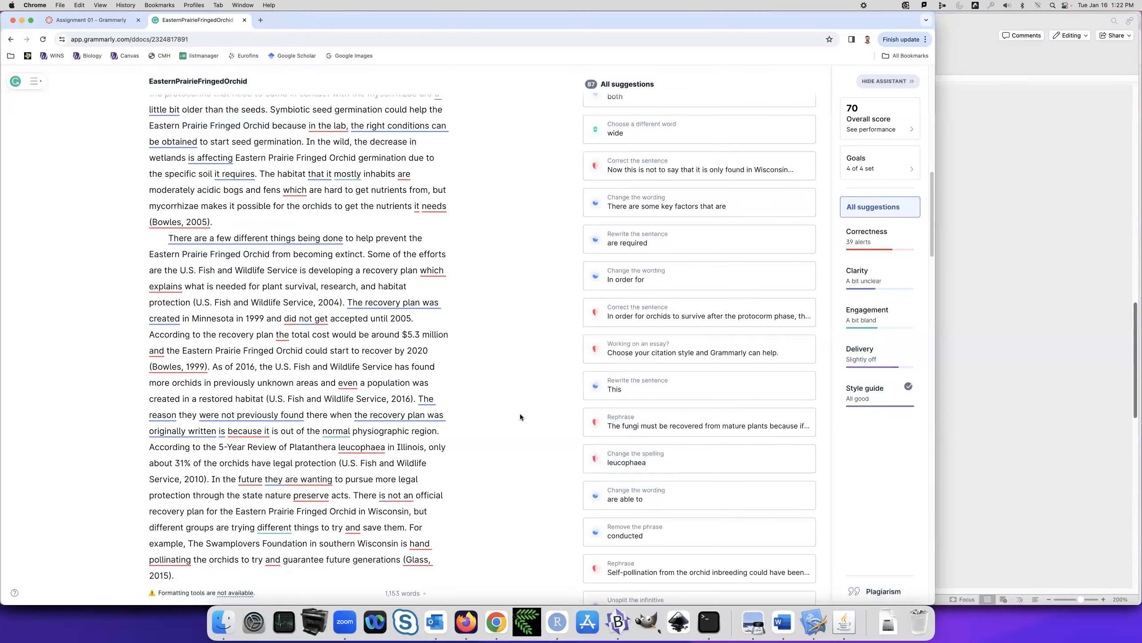
scroll(520, 416, "up", 1)
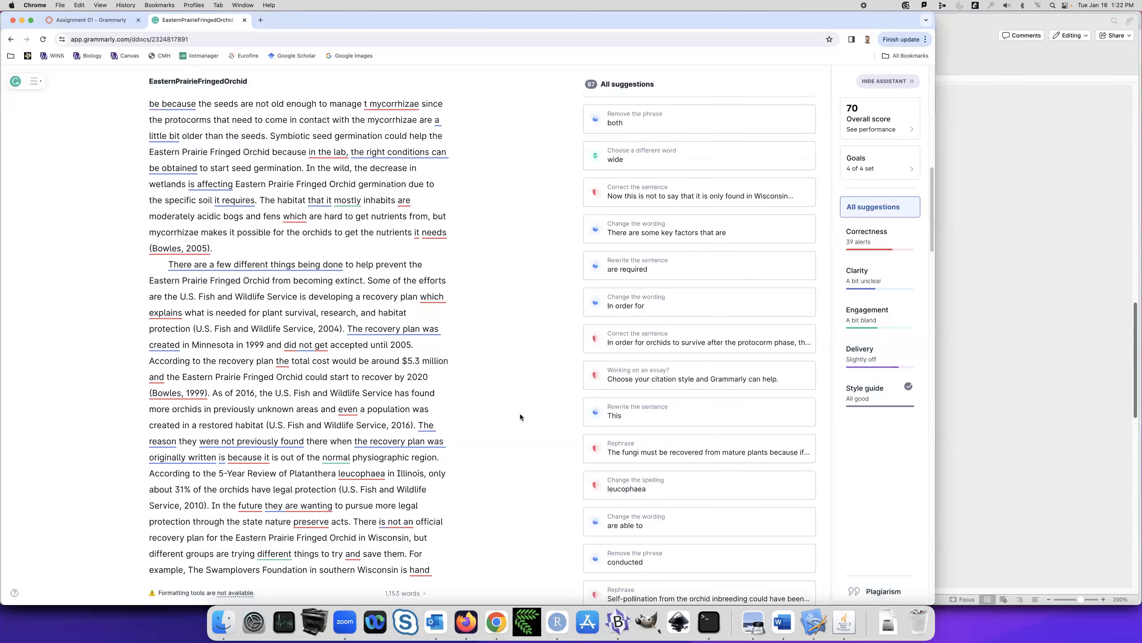
scroll(520, 417, "up", 15)
scroll(520, 414, "up", 1)
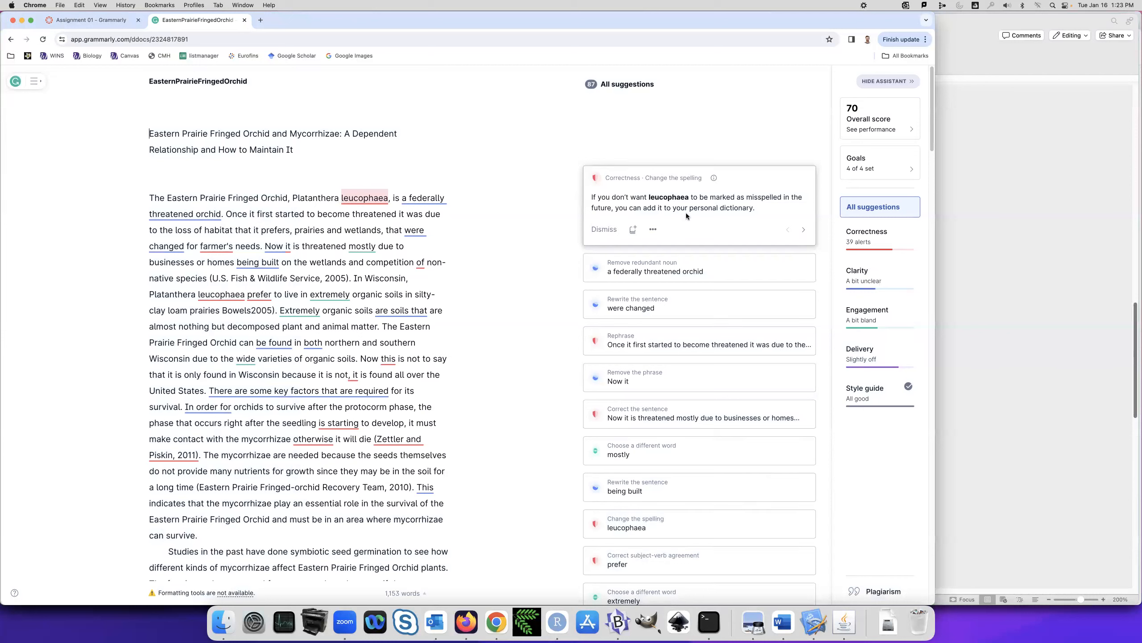
left_click(631, 231)
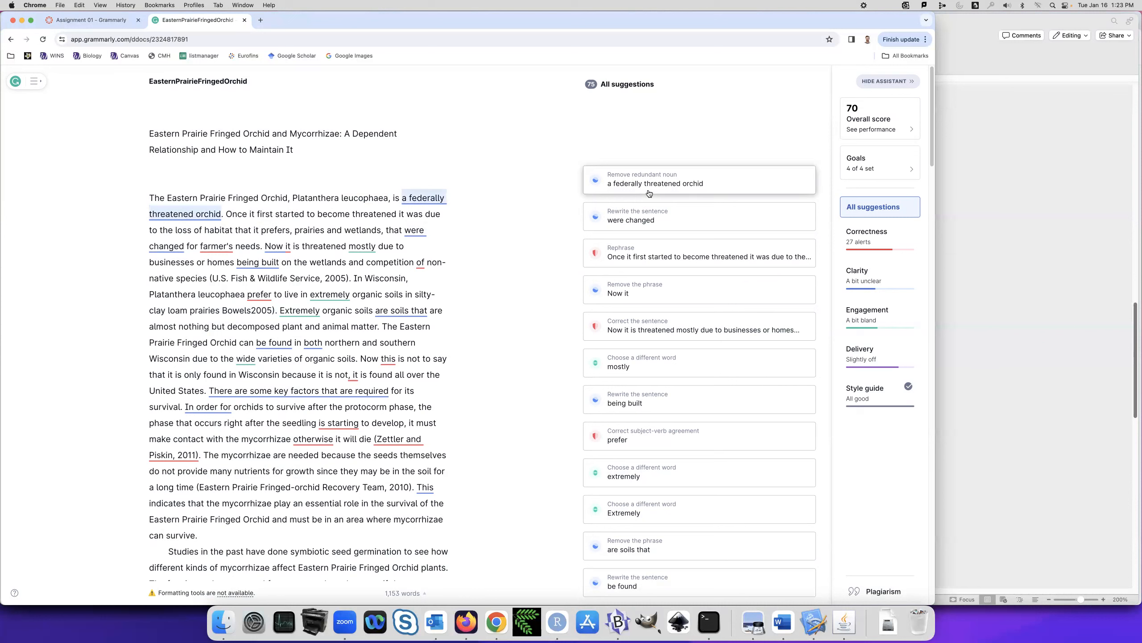
left_click(434, 199)
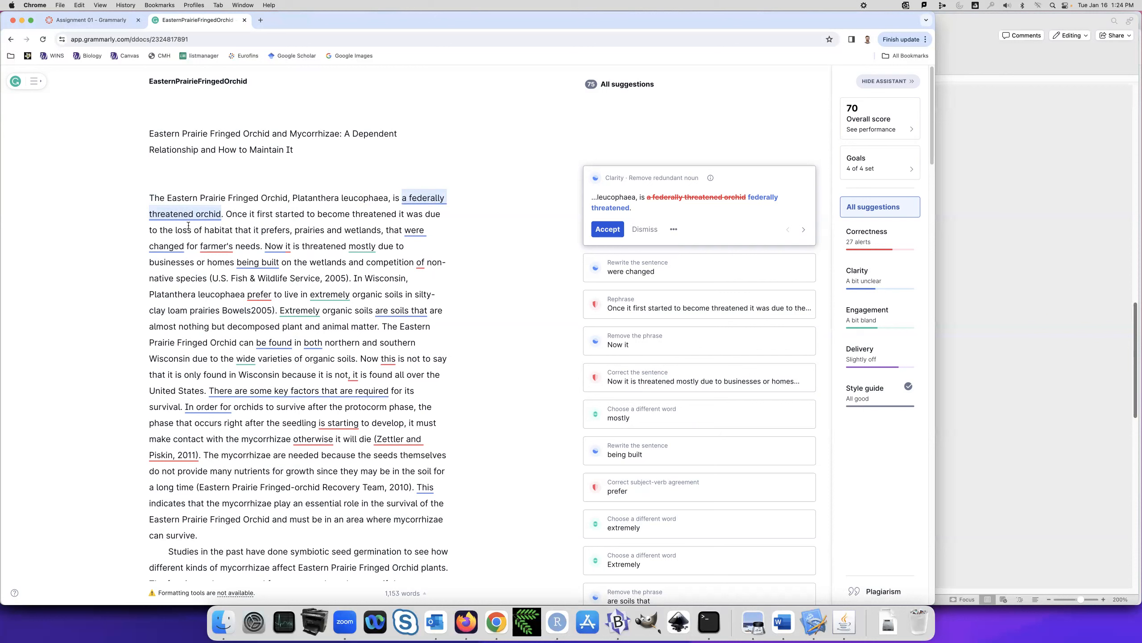
Accept replacing "a federally threatened orchid" with "federally threatened", and highlight "loss of habitat that it prefers" in the second sentence.
left_click(606, 231)
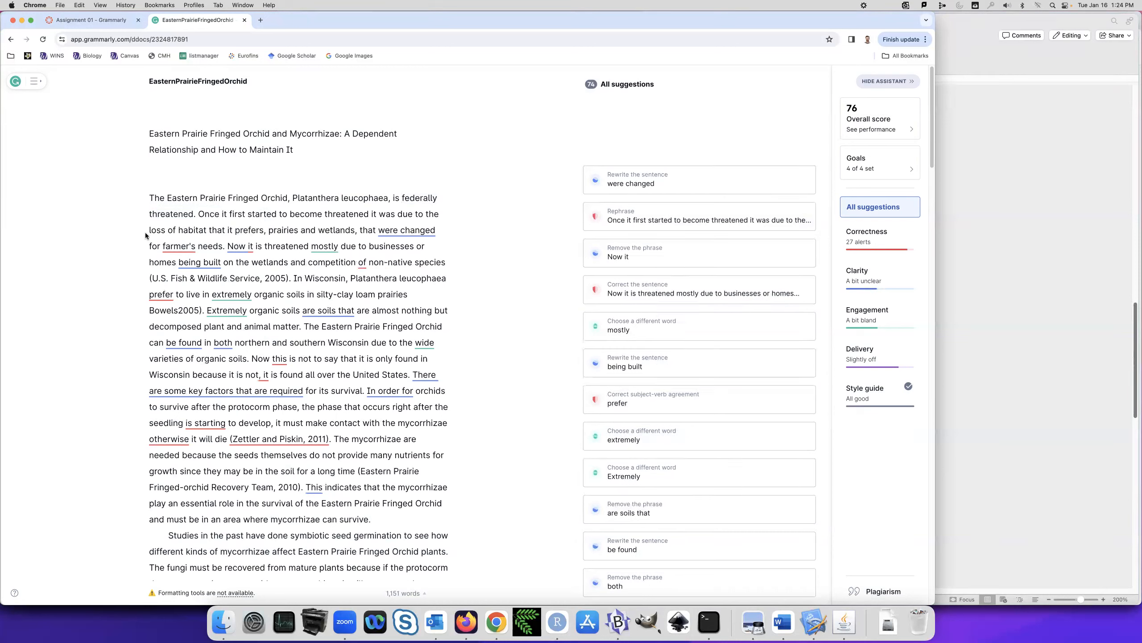
left_click_drag(264, 229, 141, 231)
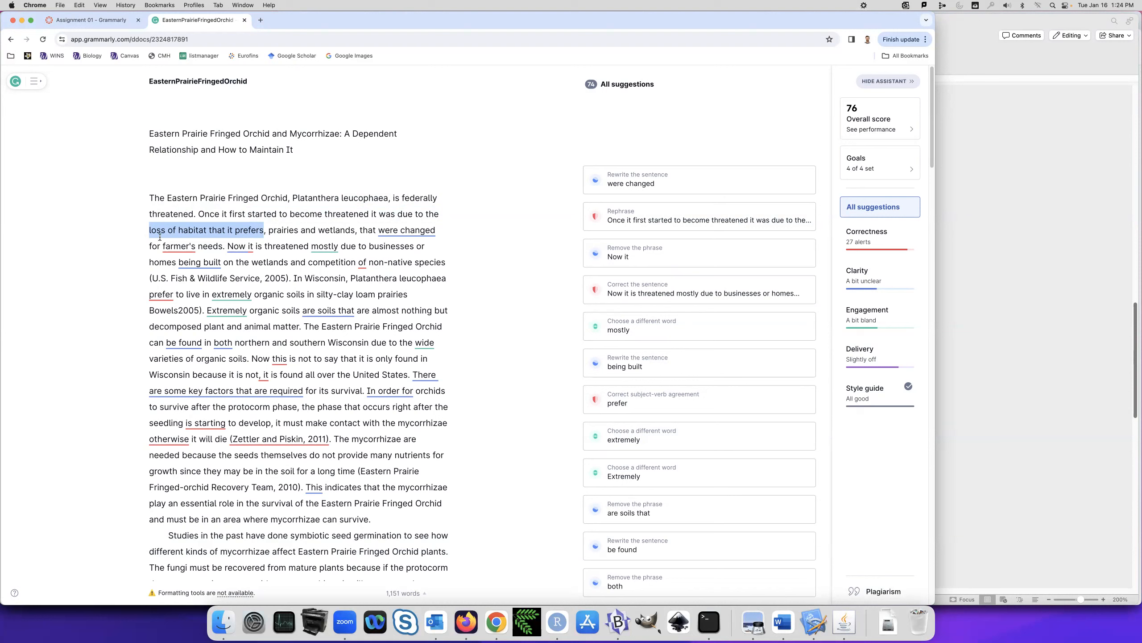
left_click(281, 232)
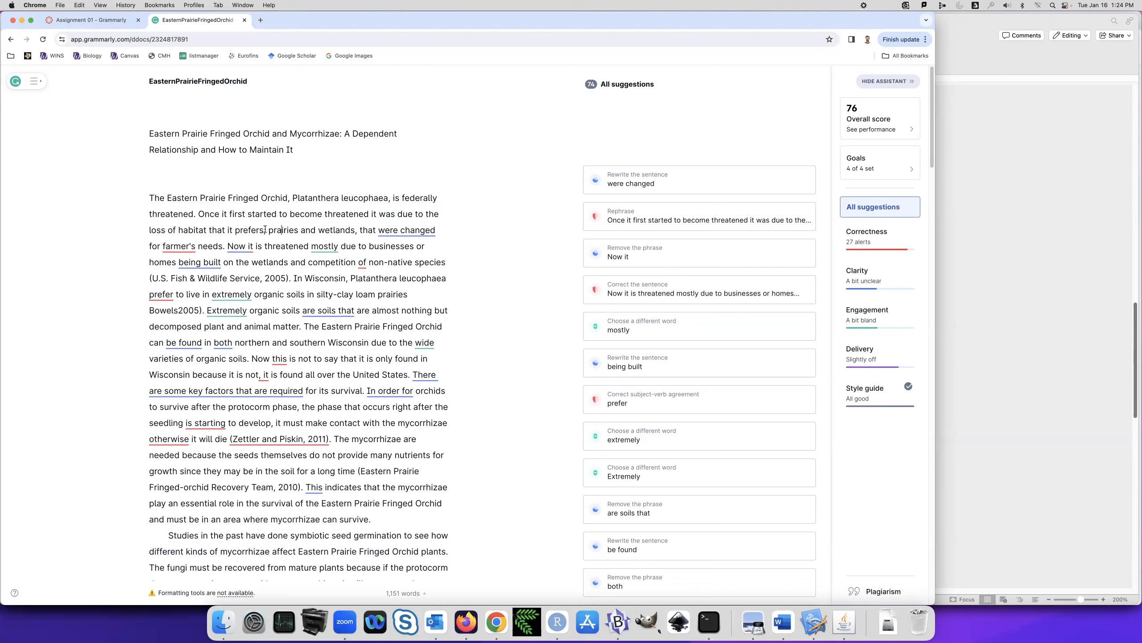
Review the passive-voice suggestion for "were changed", and accept the rephrasing that adds a comma after "threatened" and changes "farmer's" to "farmers'".
left_click(406, 229)
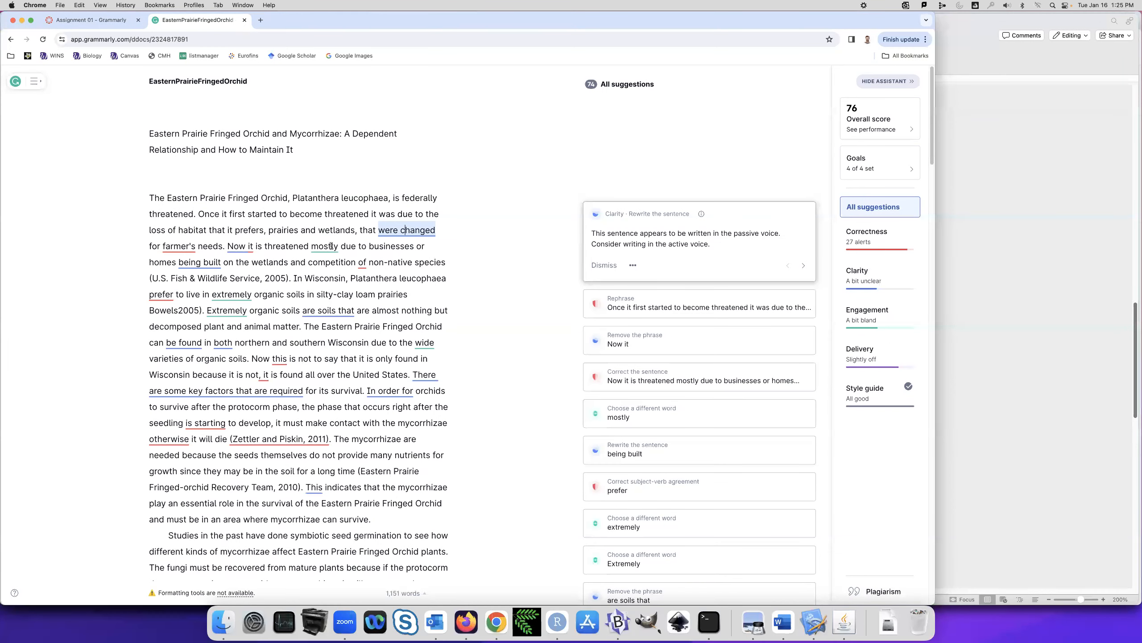
left_click(182, 247)
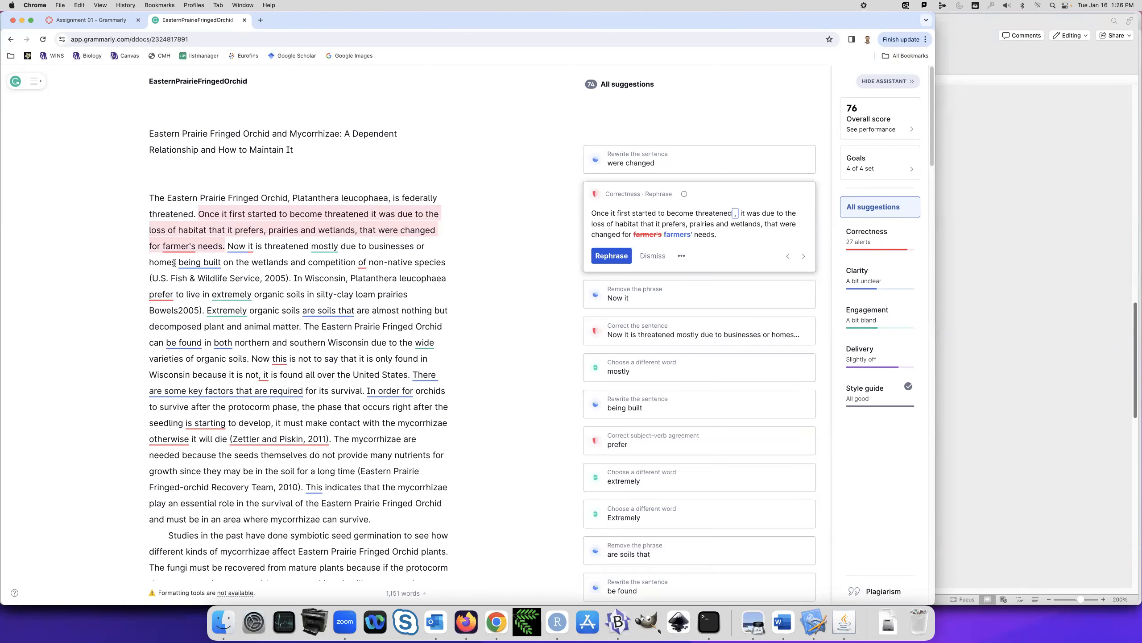
left_click(617, 256)
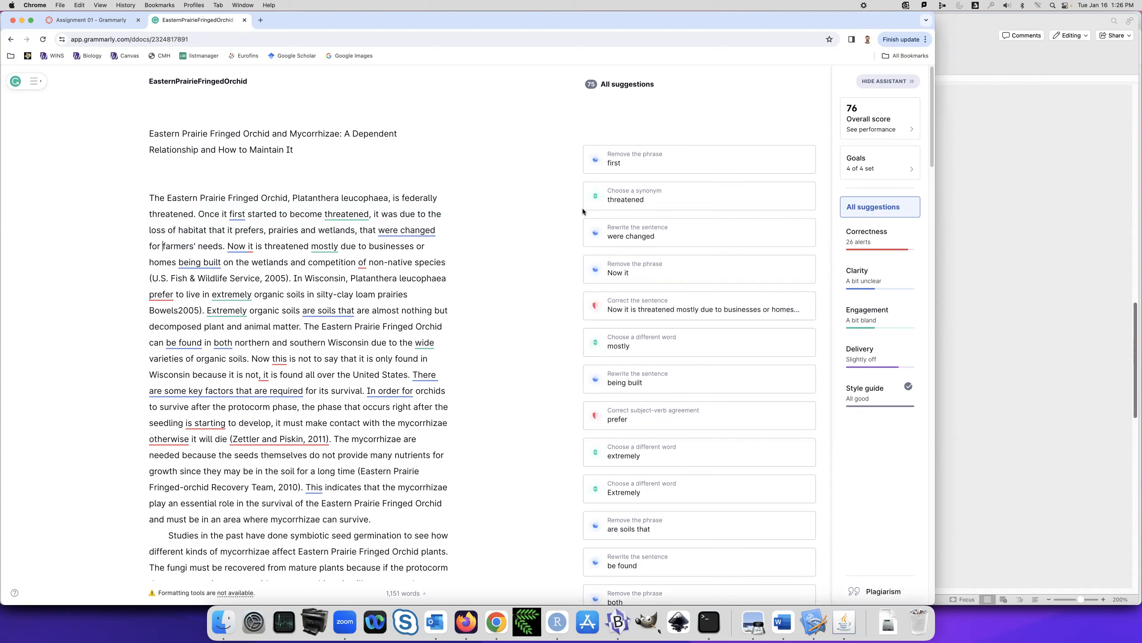
Accept removing "first" from "Once it first started", and open the synonym suggestion for "threatened" in the same sentence.
left_click(230, 215)
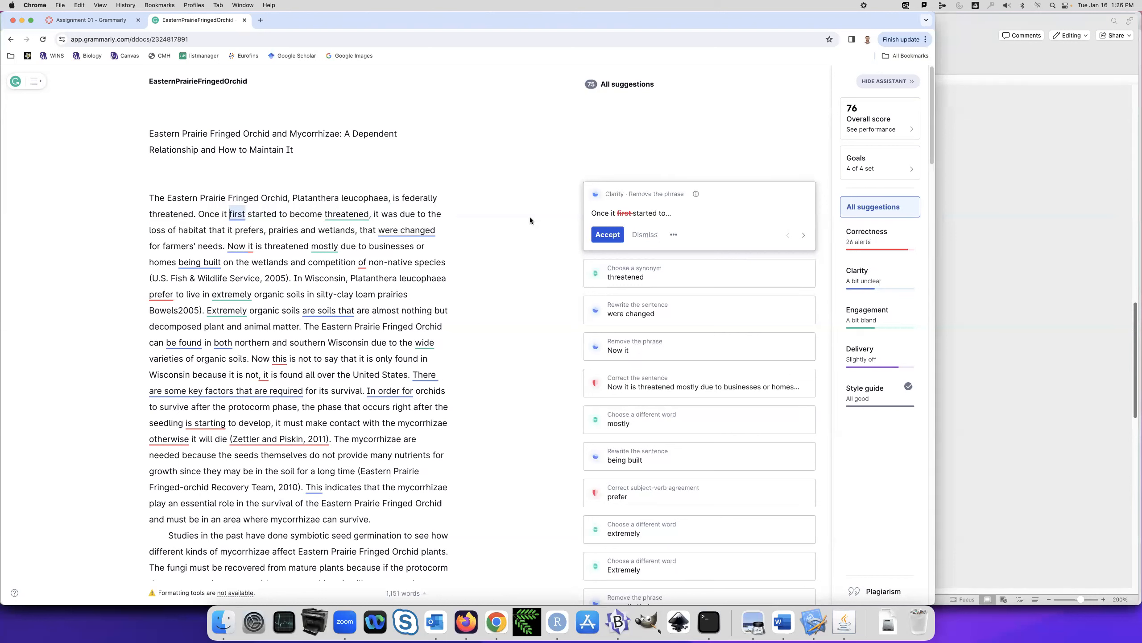
left_click(608, 234)
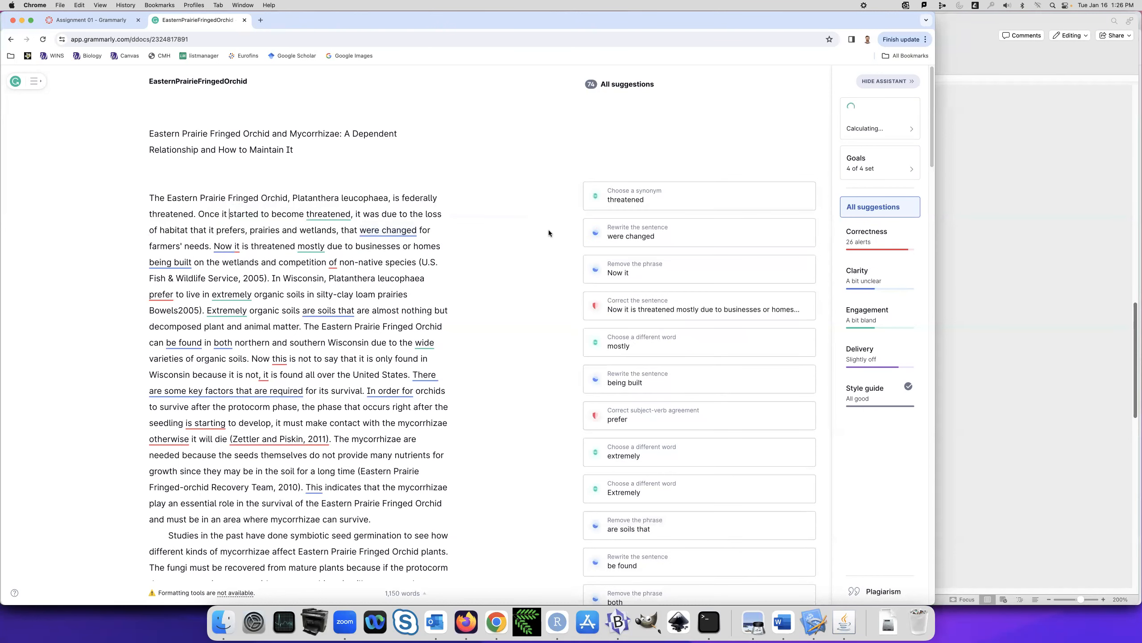
left_click(328, 214)
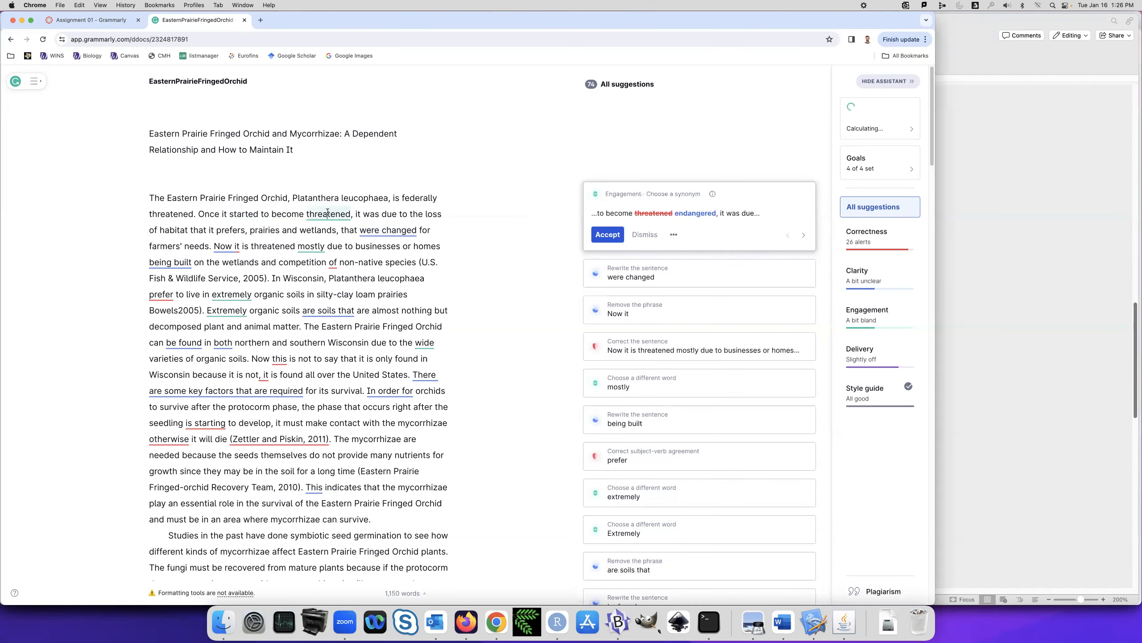